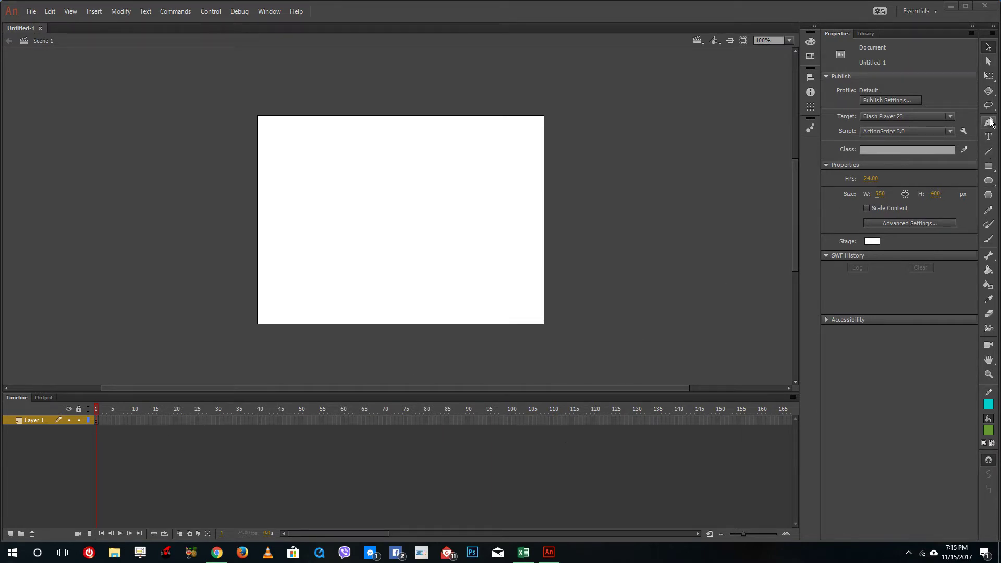
# Step: Draw a cyan pencil arc in frame 1 and add a blank keyframe at frame 2
pyautogui.click(989, 211)
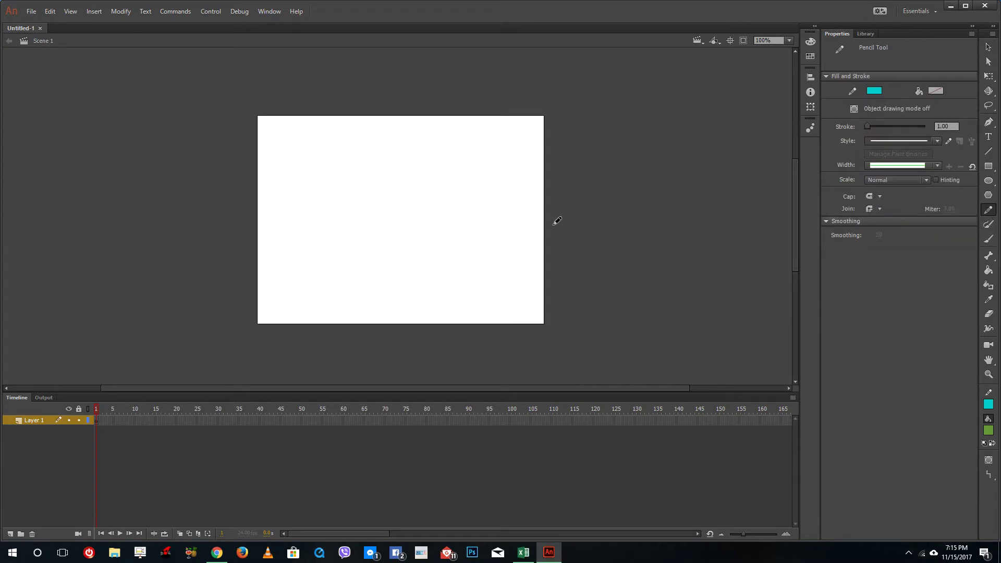
pyautogui.moveTo(298, 220)
pyautogui.mouseDown()
pyautogui.moveTo(300, 203)
pyautogui.moveTo(356, 193)
pyautogui.mouseUp()
pyautogui.rightClick(99, 423)
pyautogui.click(142, 208)
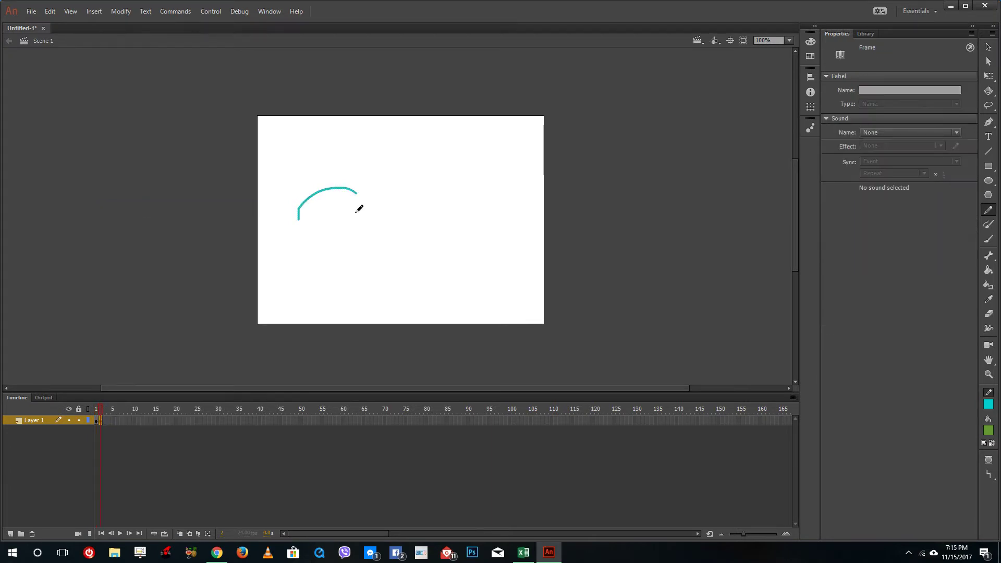
pyautogui.rightClick(98, 423)
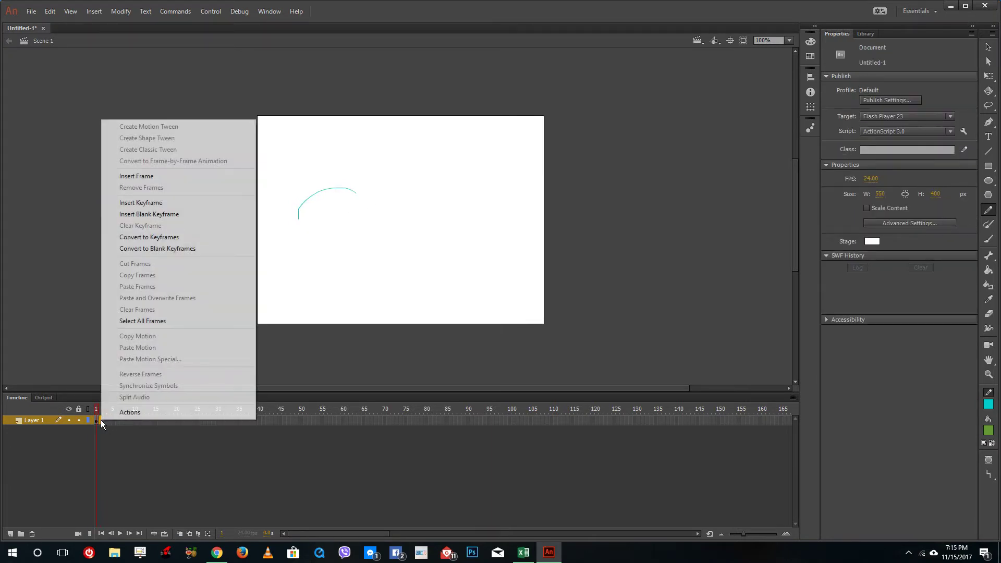
pyautogui.click(156, 213)
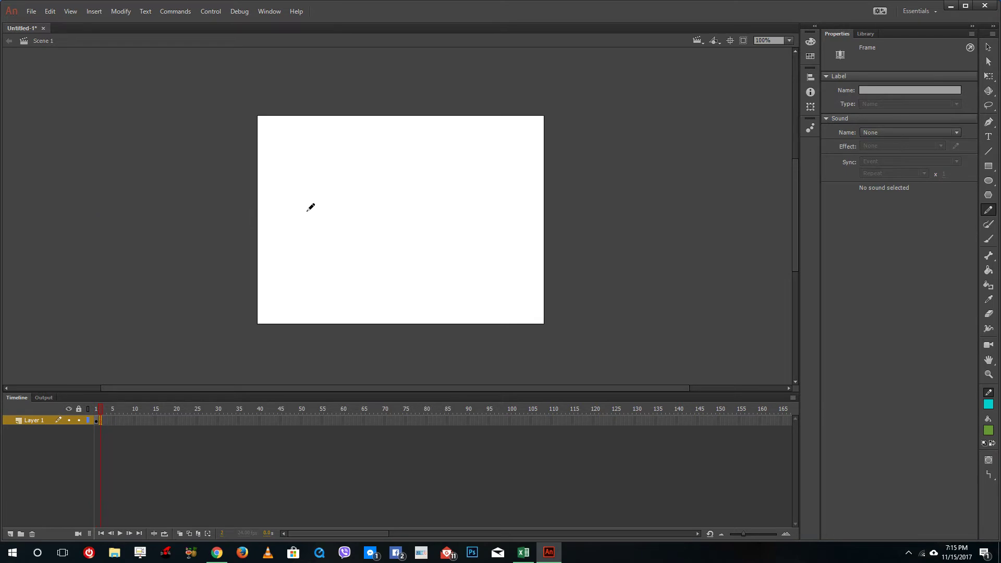
# Step: Draw slightly shifted cyan arcs on blank keyframes 2–4, then play the animation twice
pyautogui.moveTo(308, 208)
pyautogui.mouseDown()
pyautogui.moveTo(329, 183)
pyautogui.moveTo(345, 187)
pyautogui.mouseUp()
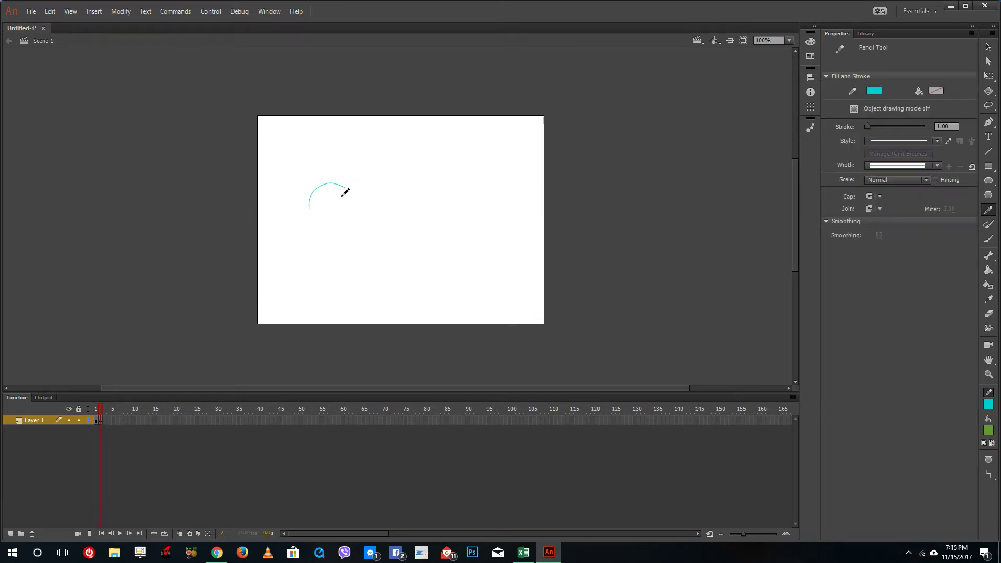
pyautogui.rightClick(106, 426)
pyautogui.click(163, 218)
pyautogui.moveTo(316, 204); pyautogui.dragTo(341, 192)
pyautogui.rightClick(108, 420)
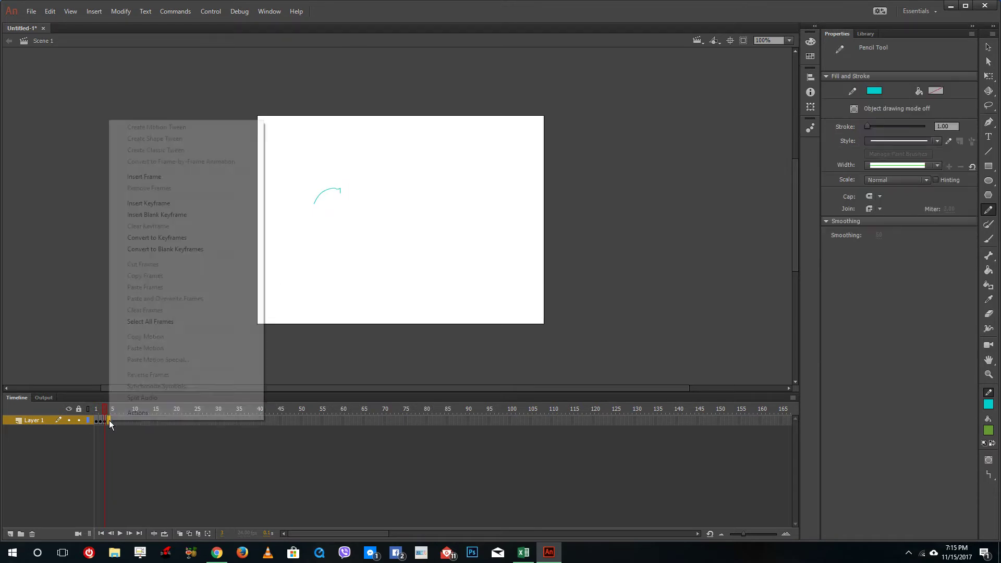
pyautogui.click(168, 213)
pyautogui.moveTo(320, 204); pyautogui.dragTo(357, 187)
pyautogui.click(120, 534)
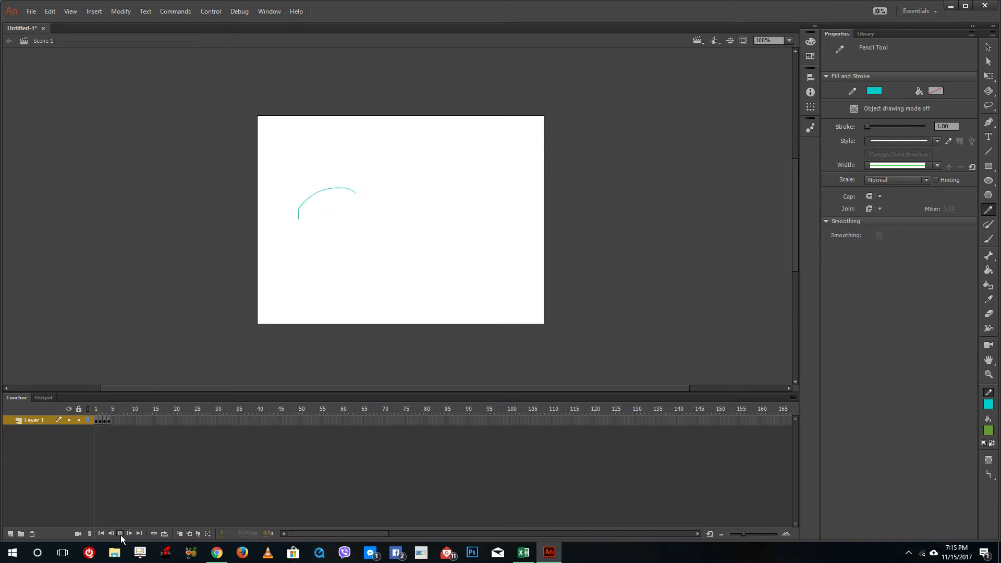
pyautogui.click(120, 533)
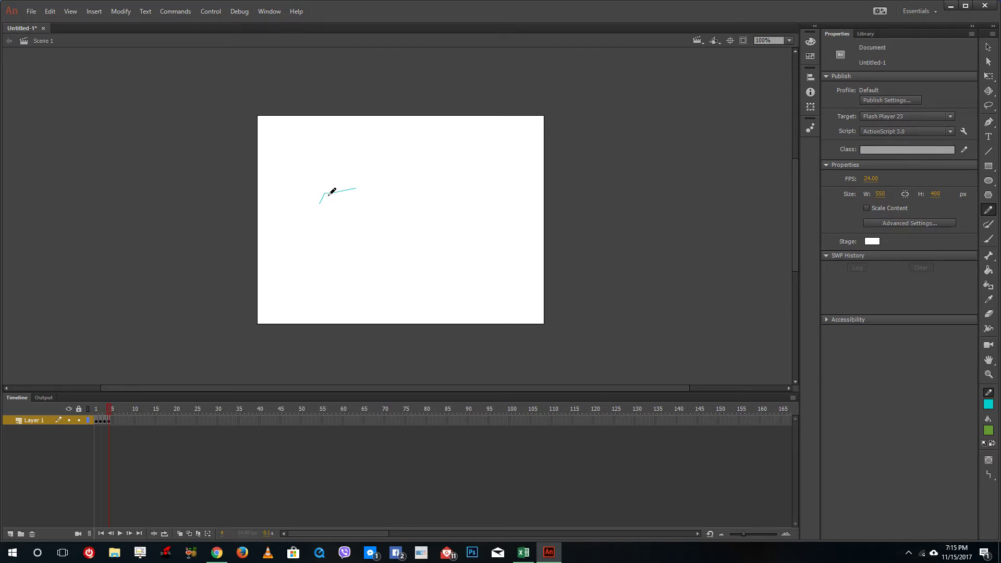
# Step: Step between frames 2 and 1 and scrub the playhead to preview the arc motion
pyautogui.click(103, 410)
pyautogui.press(',')
pyautogui.moveTo(90, 410); pyautogui.dragTo(108, 422)
# Step: Remove frame 2 from the Layer 1 timeline
pyautogui.click(100, 421)
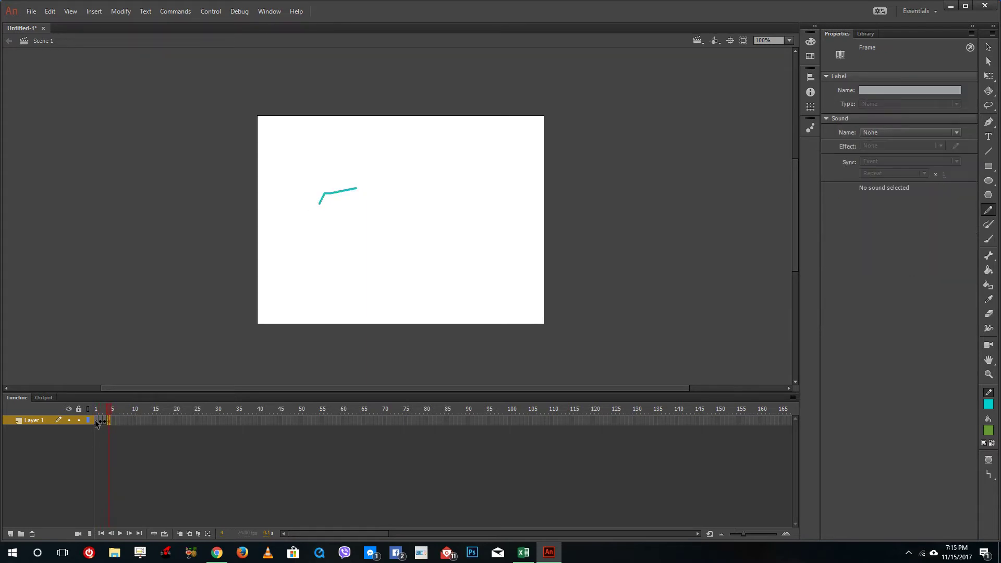
pyautogui.rightClick(102, 421)
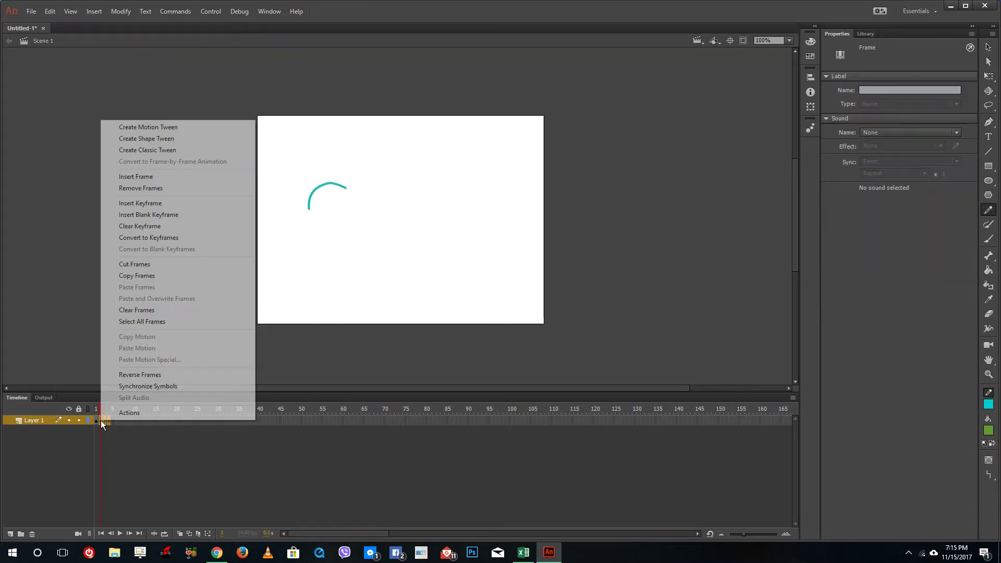
pyautogui.click(172, 188)
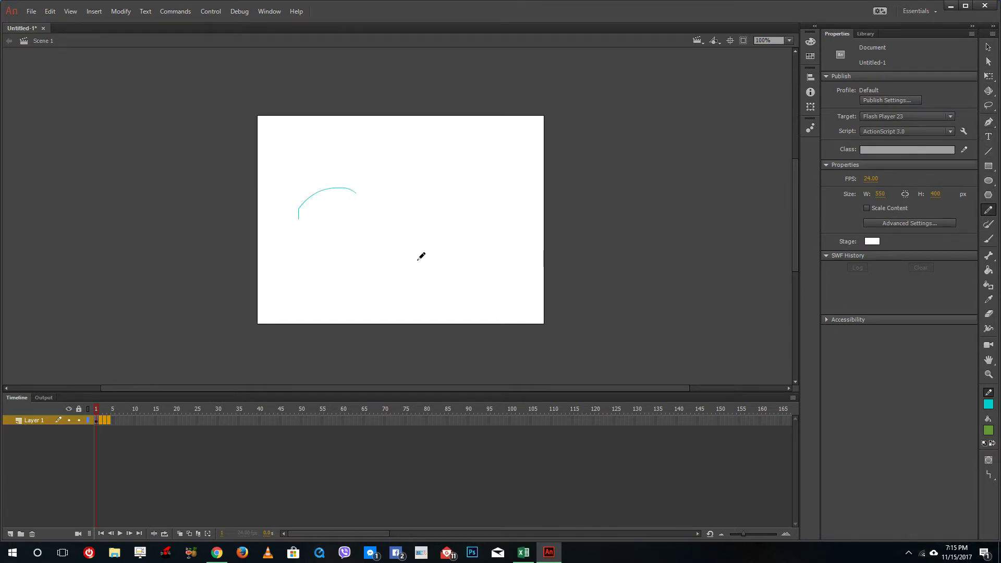
# Step: Draw a test cyan arc, raise the pencil stroke size to 26.20, and draw a thick arc
pyautogui.moveTo(413, 255); pyautogui.dragTo(460, 220)
pyautogui.moveTo(873, 125); pyautogui.dragTo(875, 126)
pyautogui.moveTo(450, 265); pyautogui.dragTo(499, 223)
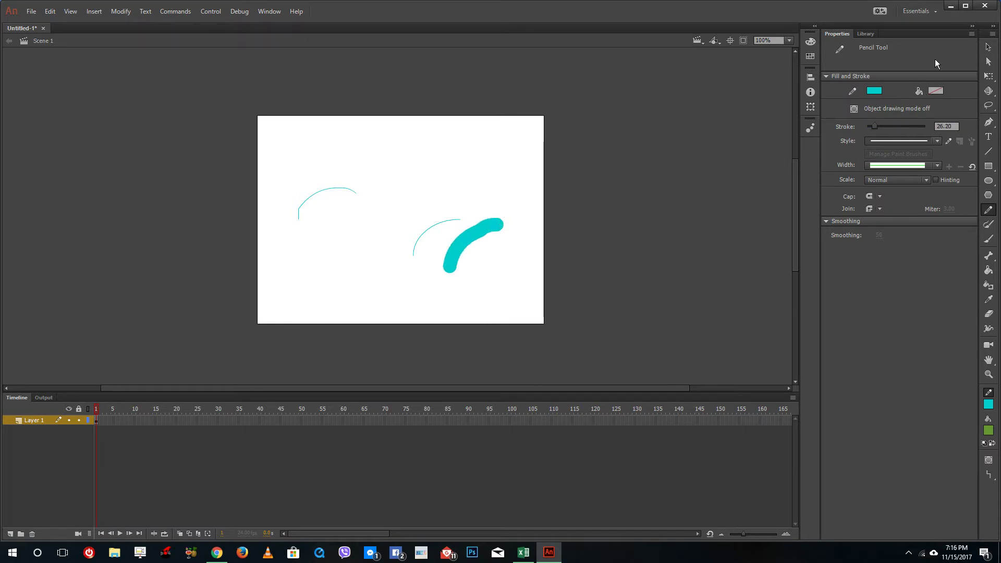
# Step: Marquee-select all three cyan strokes and delete them
pyautogui.click(981, 45)
pyautogui.moveTo(659, 292); pyautogui.dragTo(163, 96)
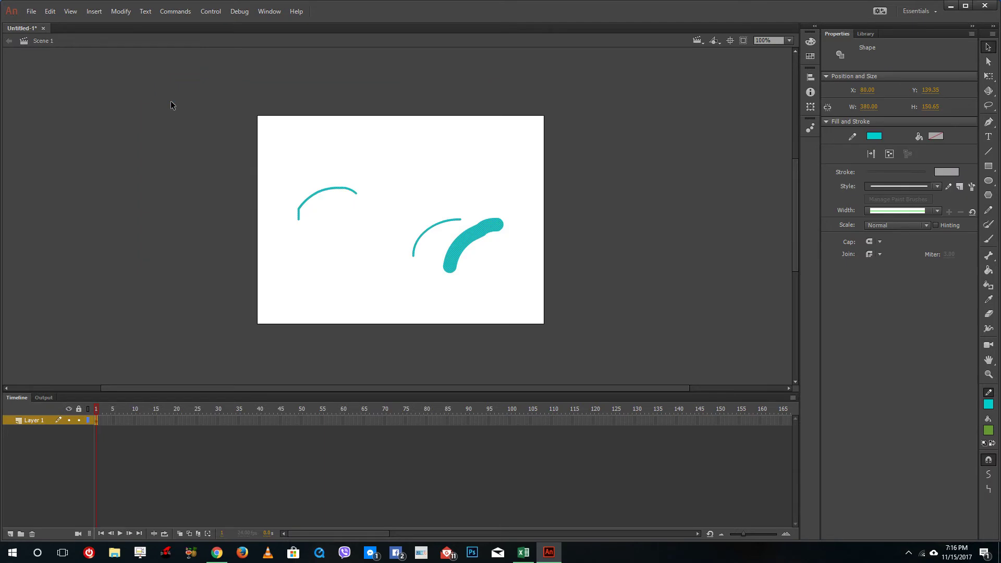
pyautogui.press('Delete')
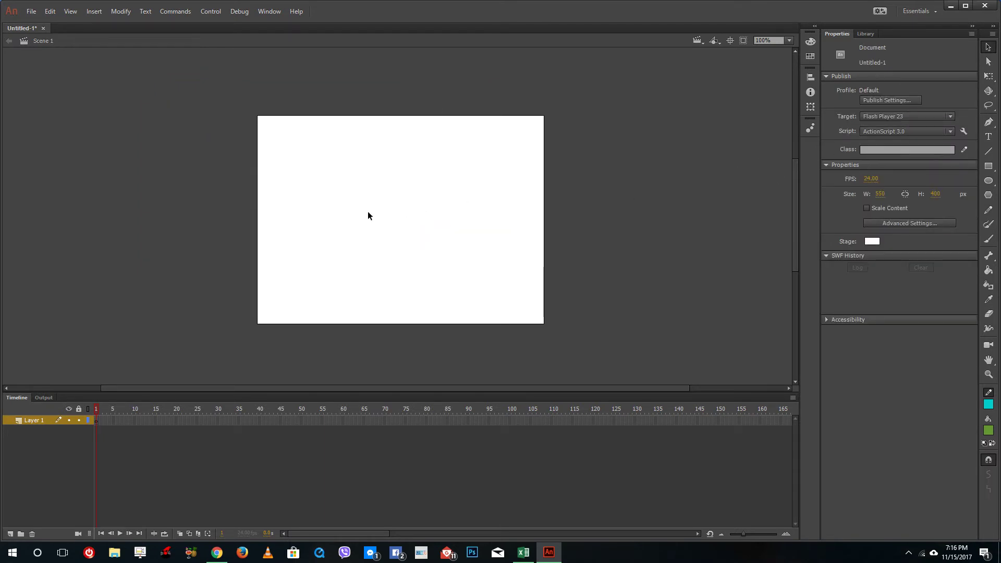
# Step: Draw a thick red pencil curve on the stage in frame 1
pyautogui.click(988, 209)
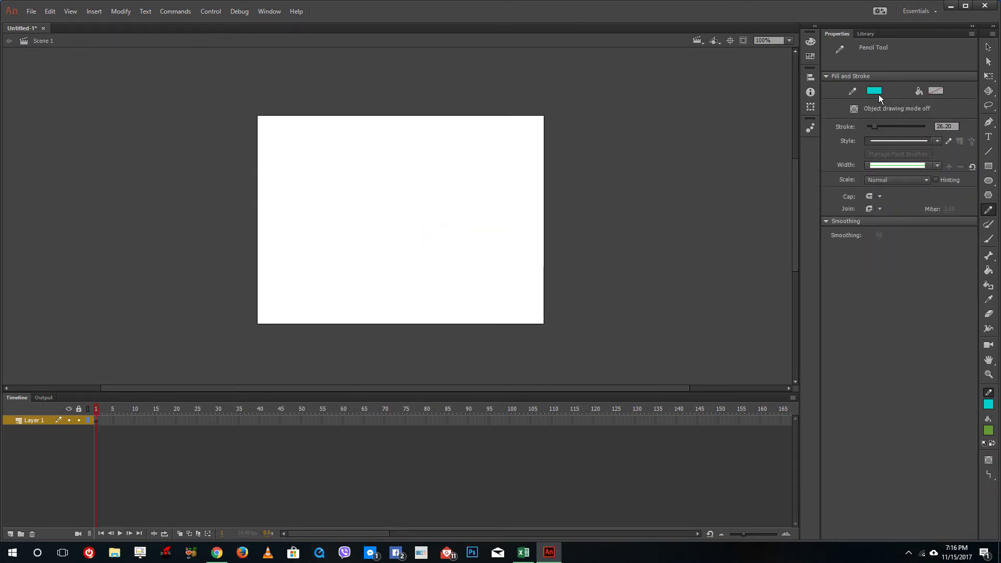
pyautogui.click(876, 91)
pyautogui.click(720, 167)
pyautogui.moveTo(334, 287)
pyautogui.mouseDown()
pyautogui.moveTo(389, 174)
pyautogui.moveTo(454, 178)
pyautogui.mouseUp()
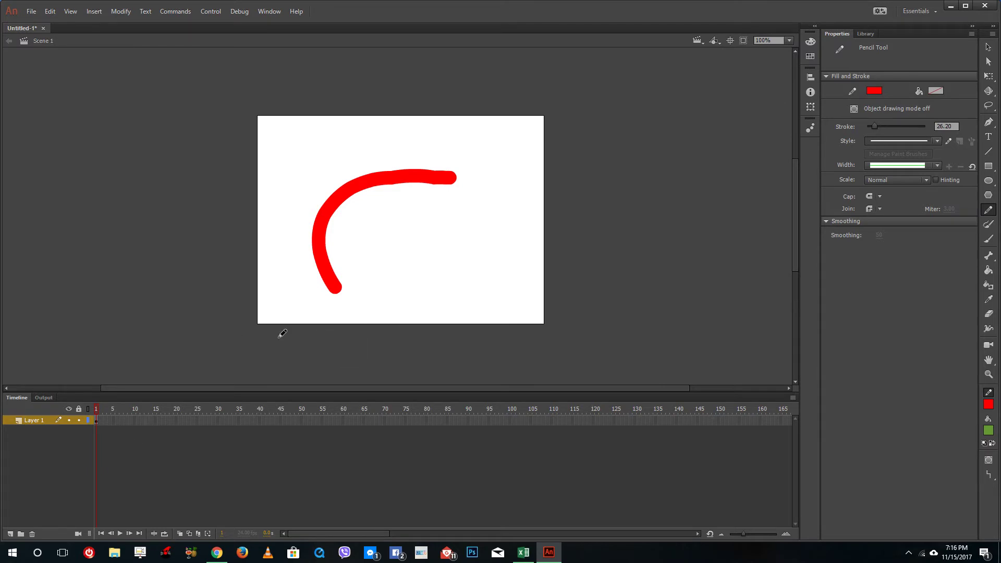
# Step: Insert a blank keyframe at frame 2 and compare it against frame 1's red curve
pyautogui.rightClick(101, 421)
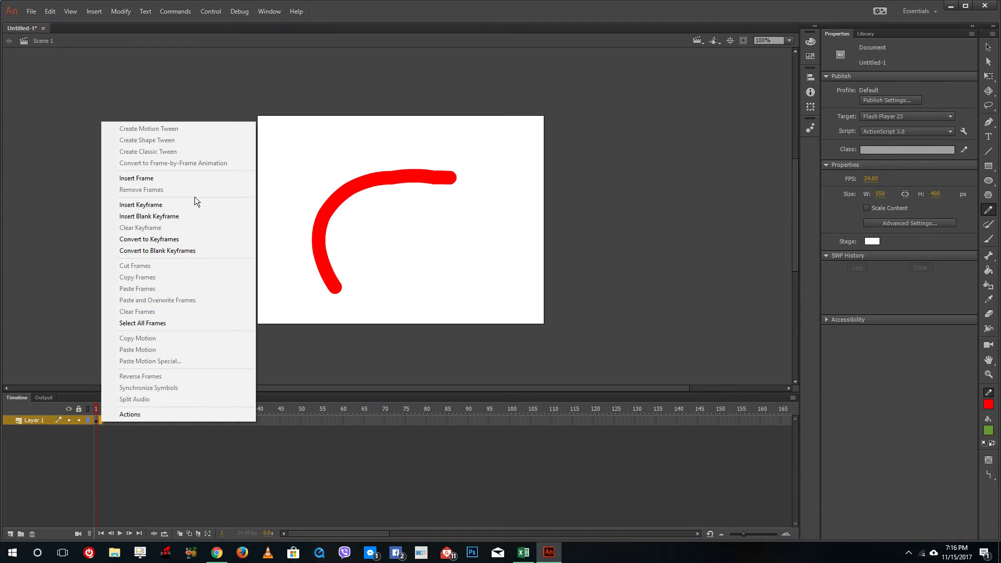
pyautogui.click(183, 219)
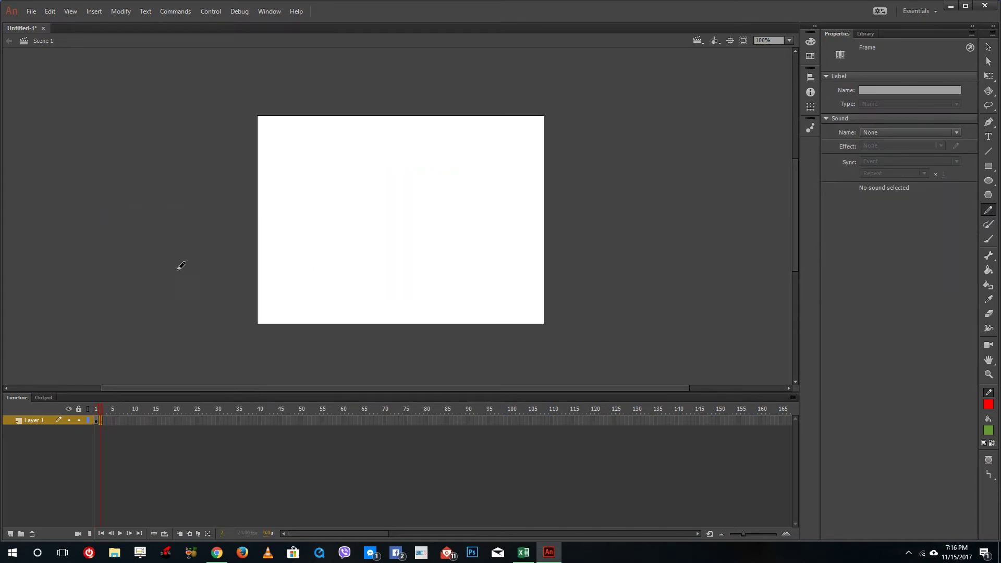
pyautogui.click(97, 411)
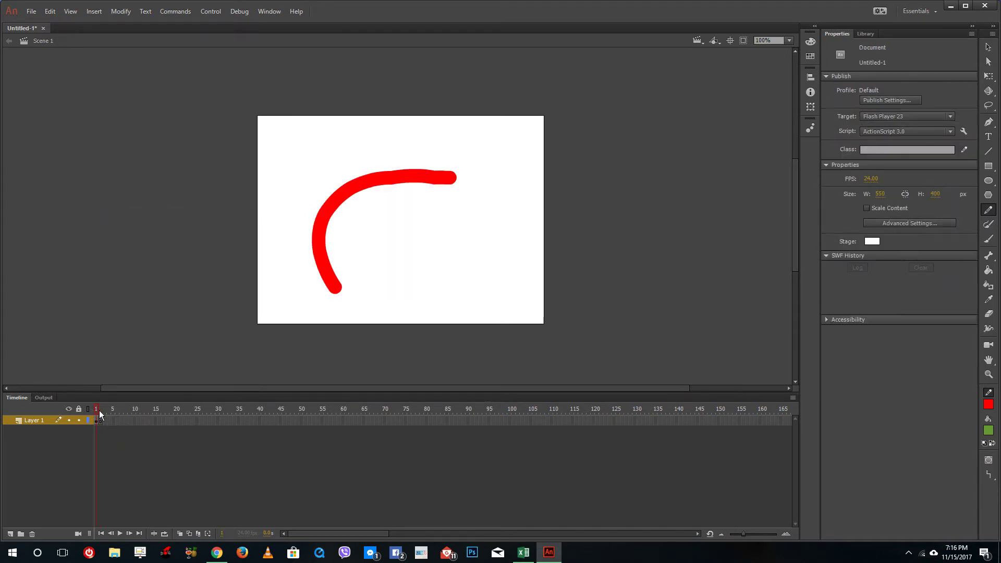
pyautogui.click(99, 411)
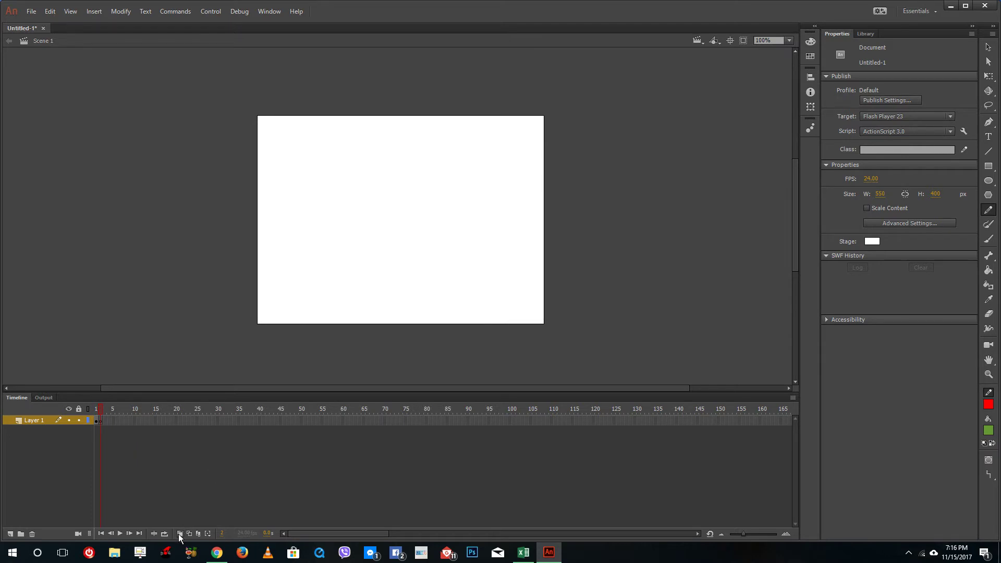
pyautogui.hotkey('ctrl', 'z')
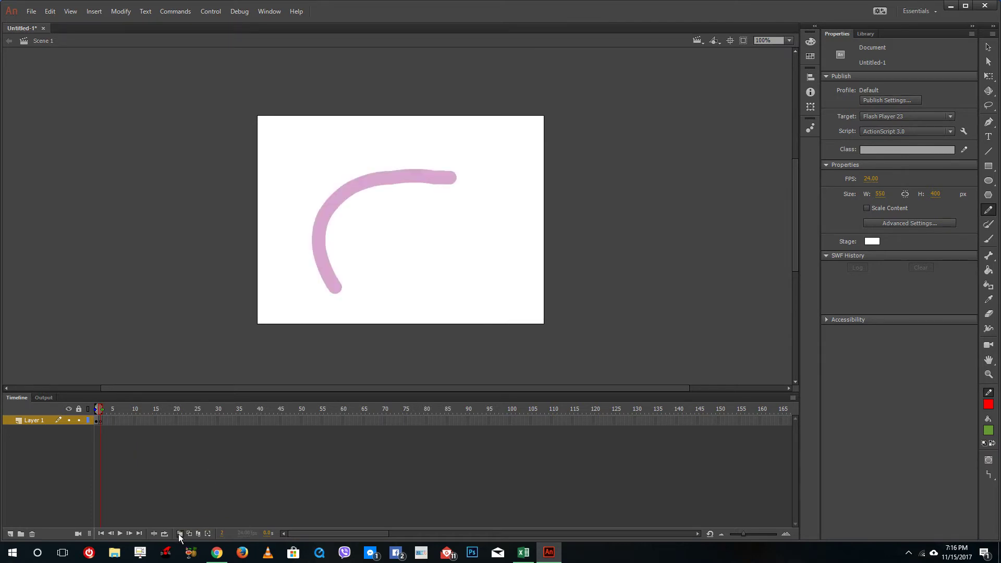
# Step: Trace a red stroke over the onion skin on frame 2, then redraw a shorter one on new frame 3
pyautogui.click(96, 422)
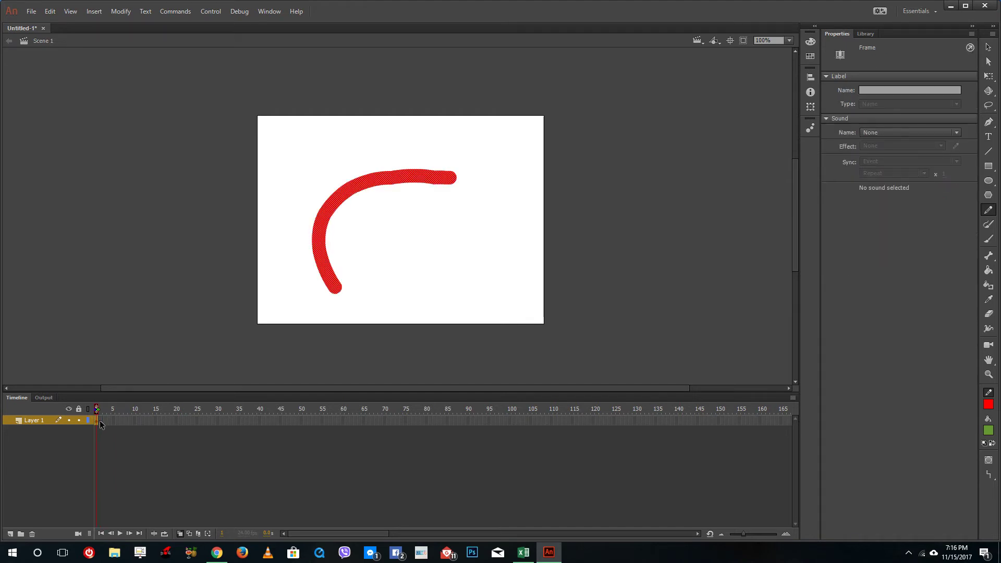
pyautogui.click(100, 421)
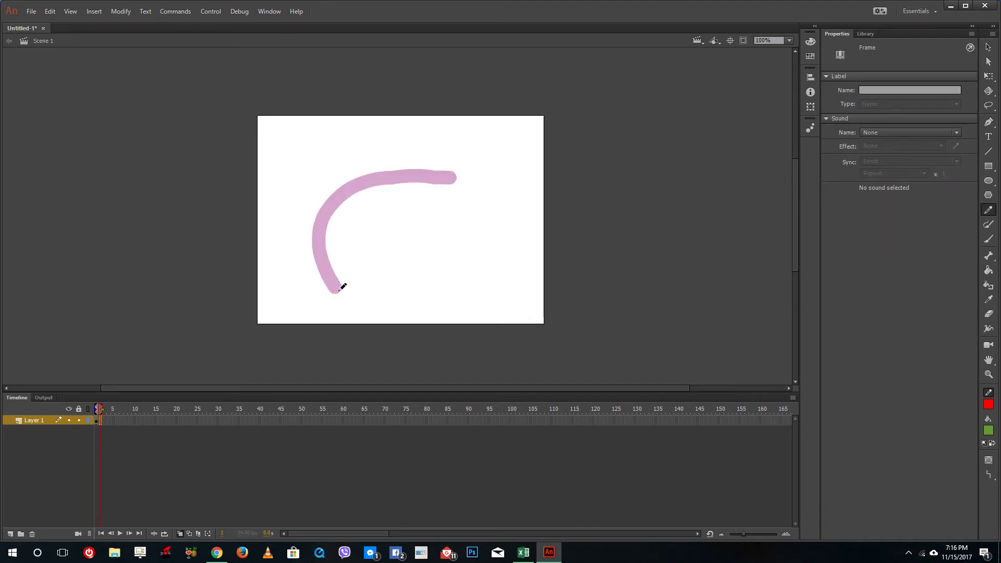
pyautogui.moveTo(338, 291)
pyautogui.mouseDown()
pyautogui.moveTo(325, 272)
pyautogui.moveTo(332, 207)
pyautogui.moveTo(355, 190)
pyautogui.moveTo(439, 183)
pyautogui.mouseUp()
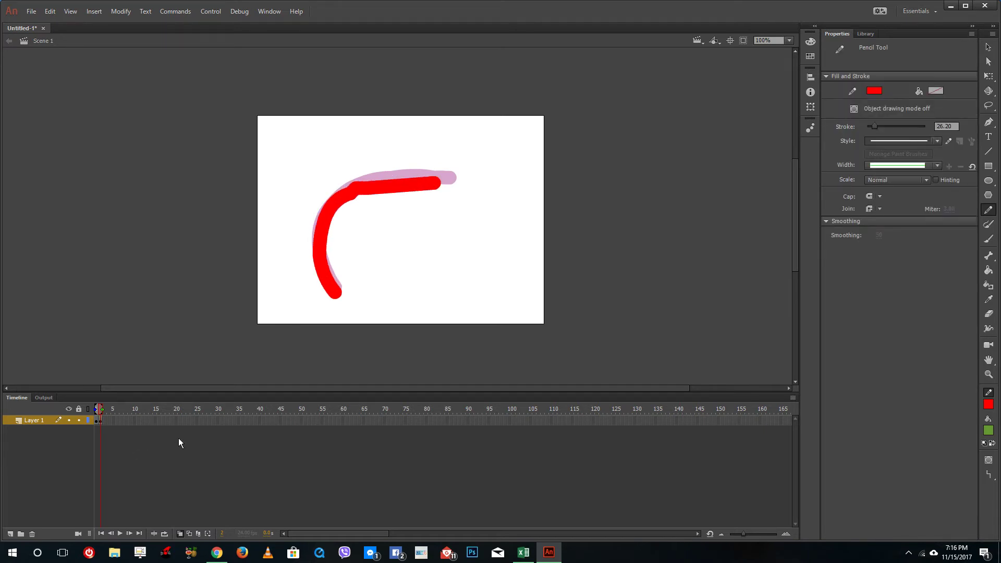
pyautogui.rightClick(104, 421)
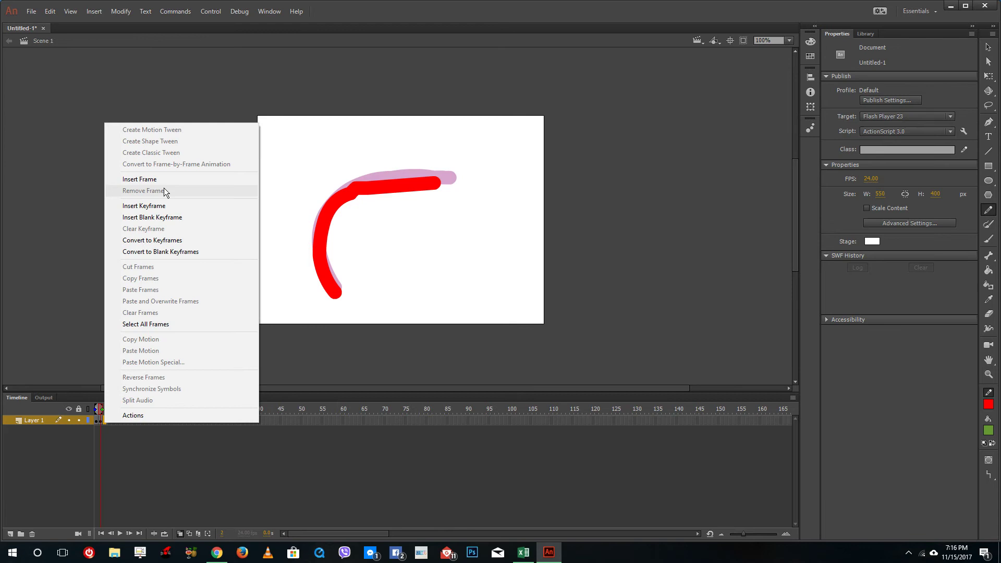
pyautogui.click(165, 218)
pyautogui.moveTo(338, 295)
pyautogui.mouseDown()
pyautogui.moveTo(320, 223)
pyautogui.moveTo(351, 191)
pyautogui.moveTo(398, 186)
pyautogui.mouseUp()
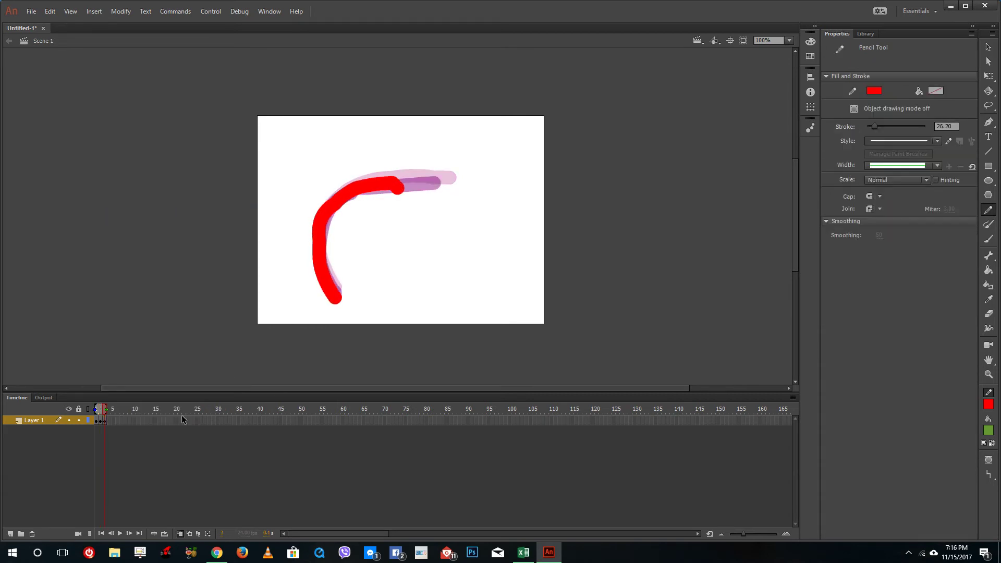
pyautogui.hotkey('ctrl', 'z')
pyautogui.moveTo(340, 296)
pyautogui.mouseDown()
pyautogui.moveTo(328, 239)
pyautogui.moveTo(345, 197)
pyautogui.moveTo(382, 179)
pyautogui.moveTo(422, 184)
pyautogui.mouseUp()
# Step: Add blank keyframes 4, 5 and 6, tracing progressively shorter red strokes on frames 4 and 5
pyautogui.rightClick(107, 419)
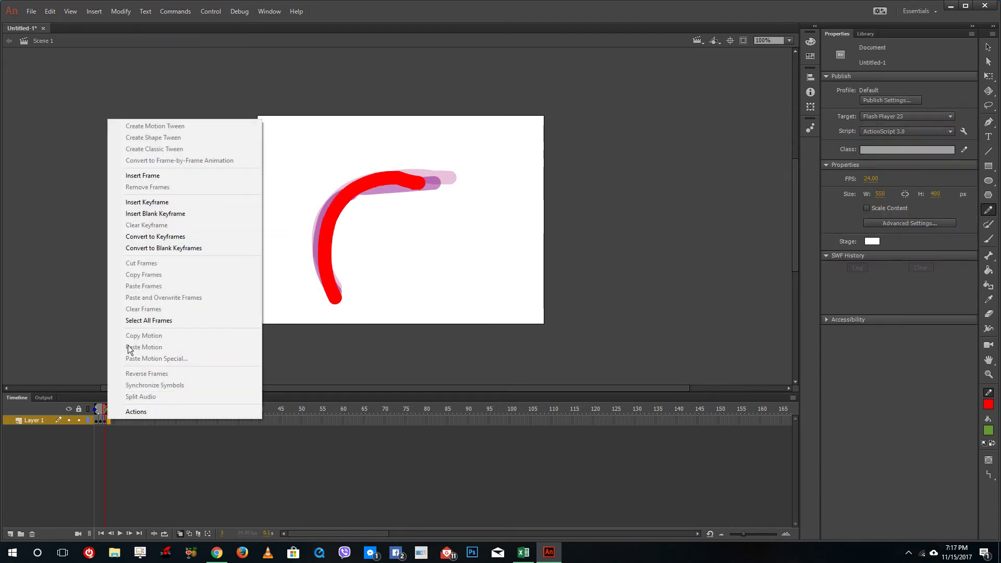
pyautogui.click(161, 214)
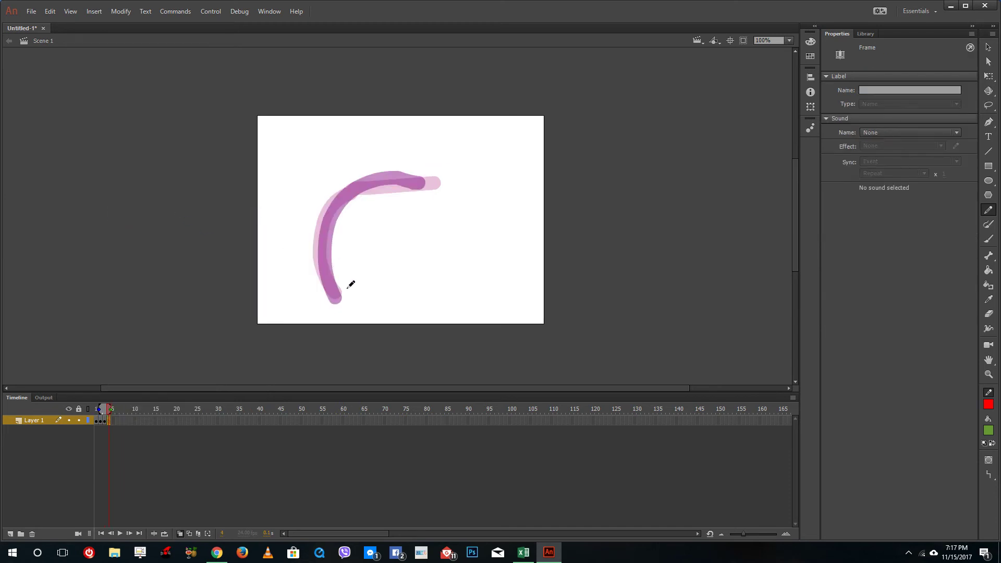
pyautogui.moveTo(336, 299)
pyautogui.mouseDown()
pyautogui.moveTo(323, 247)
pyautogui.moveTo(331, 213)
pyautogui.moveTo(396, 182)
pyautogui.mouseUp()
pyautogui.rightClick(115, 419)
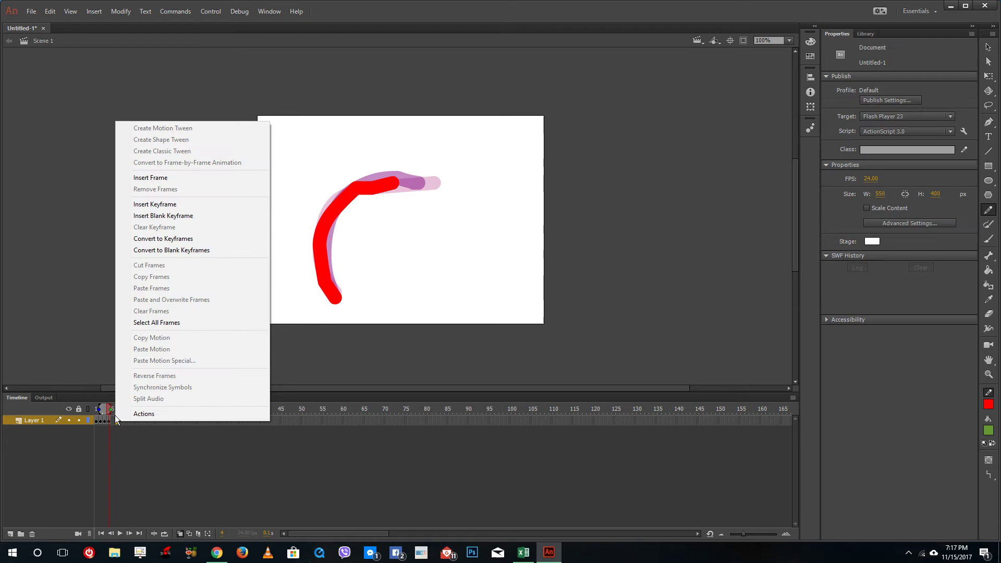
pyautogui.click(178, 216)
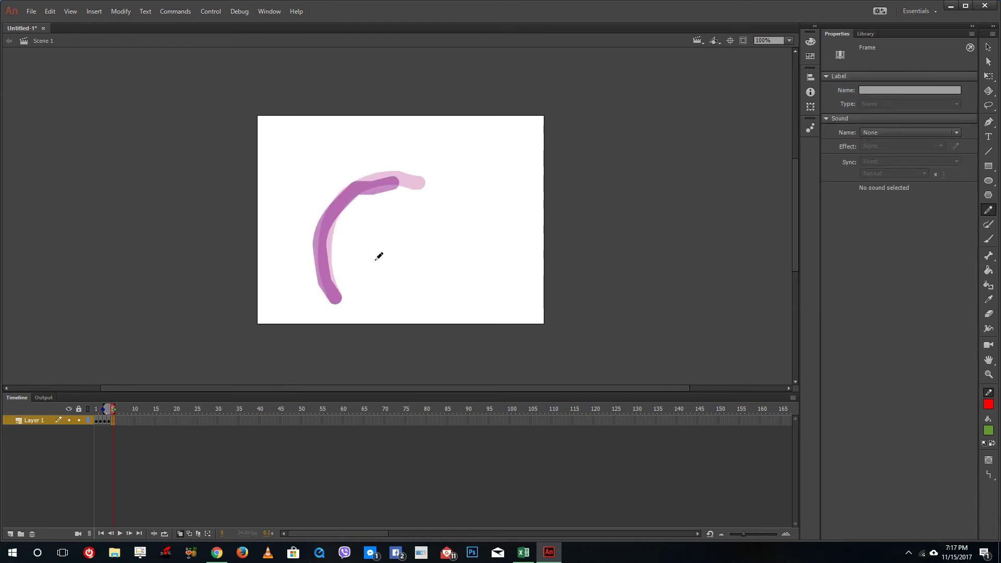
pyautogui.moveTo(341, 297)
pyautogui.mouseDown()
pyautogui.moveTo(319, 246)
pyautogui.moveTo(343, 197)
pyautogui.moveTo(360, 189)
pyautogui.mouseUp()
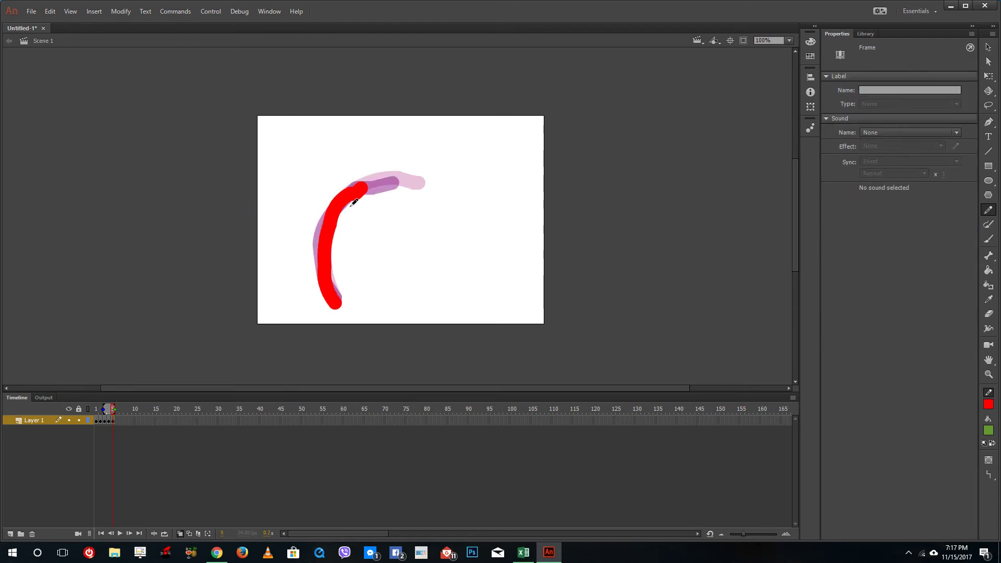
pyautogui.rightClick(116, 422)
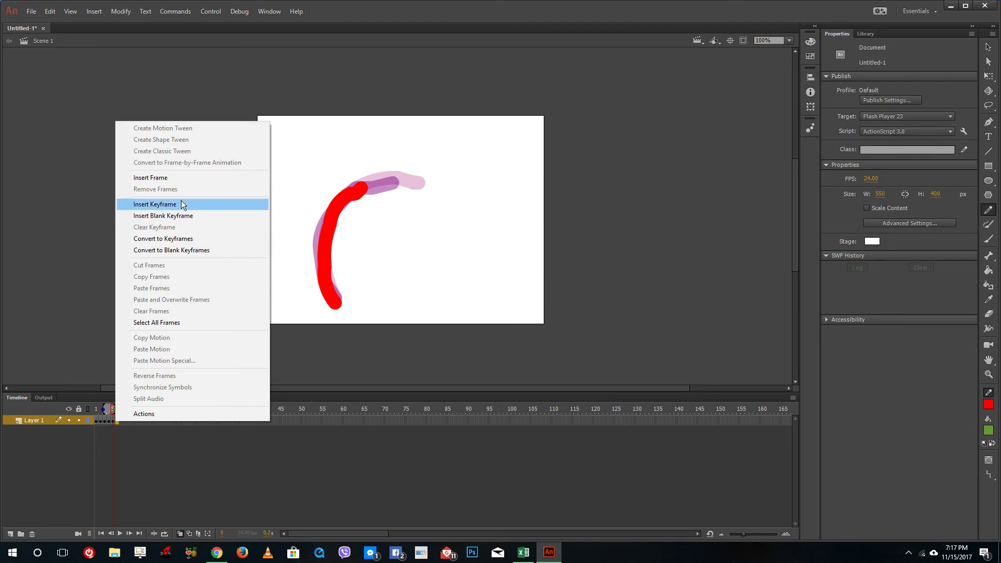
pyautogui.click(259, 218)
# Step: Draw shorter red strokes on frames 6 and 7, keyframe frame 8, and trace the shortest stroke on 9
pyautogui.moveTo(336, 308)
pyautogui.mouseDown()
pyautogui.moveTo(327, 232)
pyautogui.moveTo(344, 199)
pyautogui.mouseUp()
pyautogui.rightClick(119, 419)
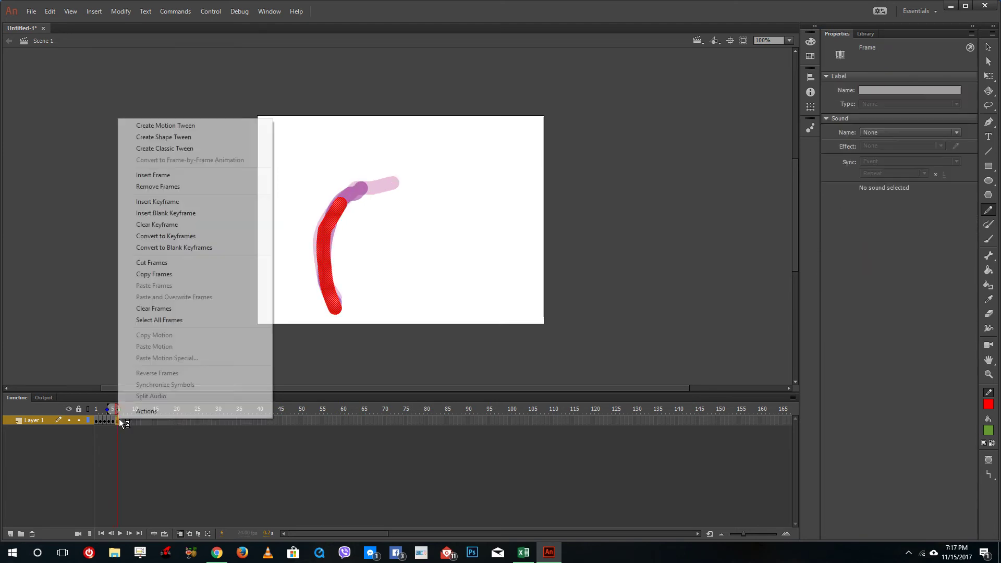
pyautogui.click(167, 217)
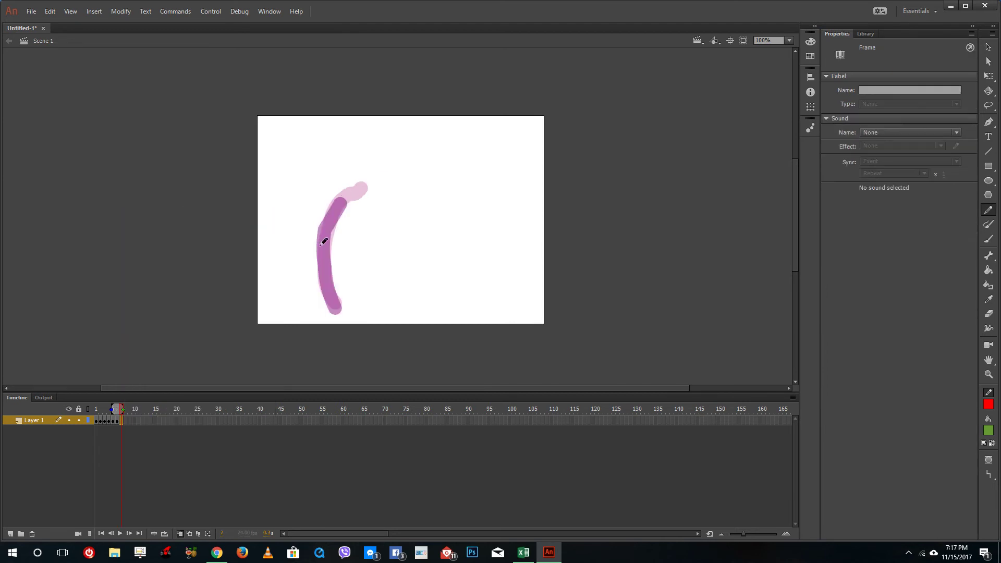
pyautogui.moveTo(334, 310); pyautogui.dragTo(329, 214)
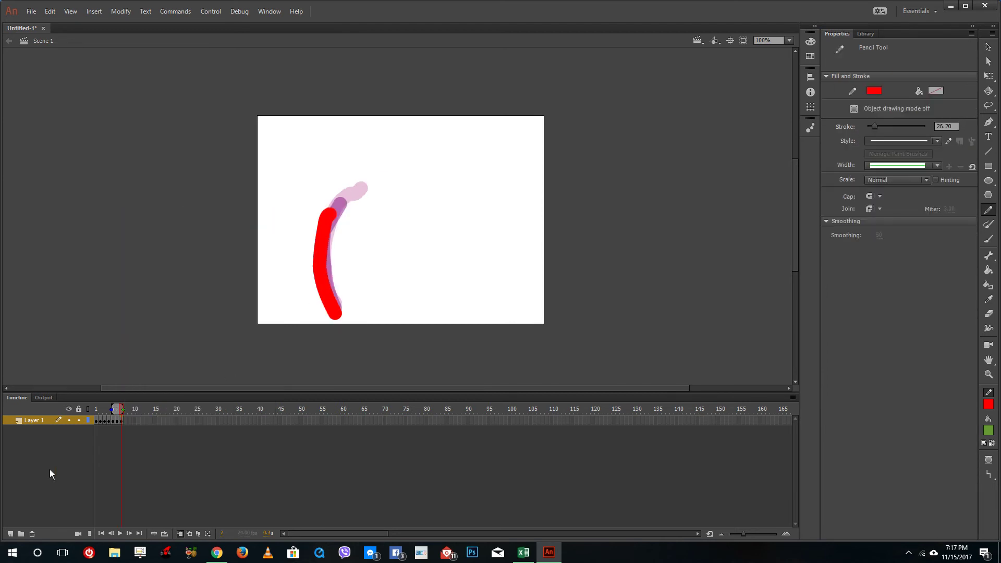
pyautogui.rightClick(128, 422)
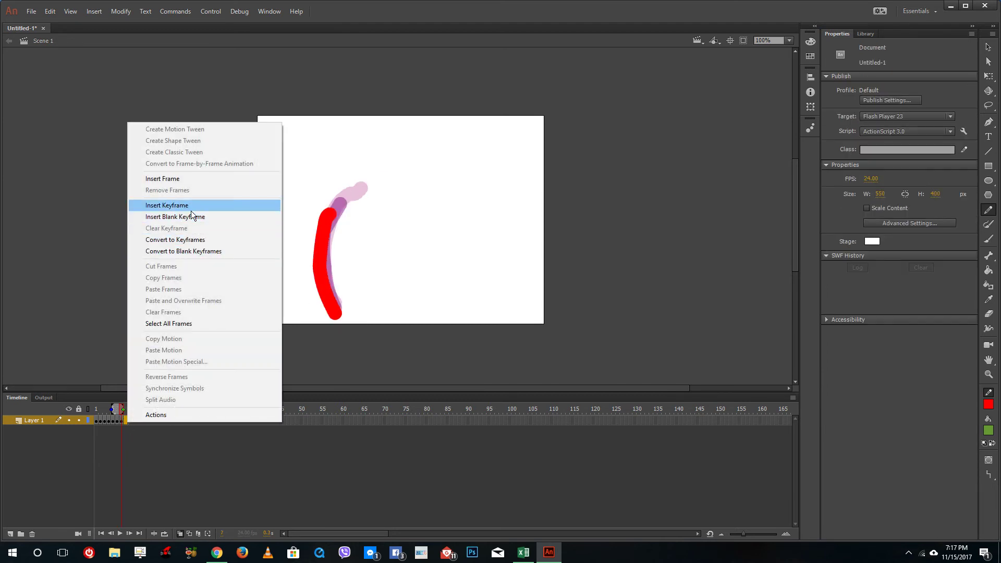
pyautogui.click(196, 204)
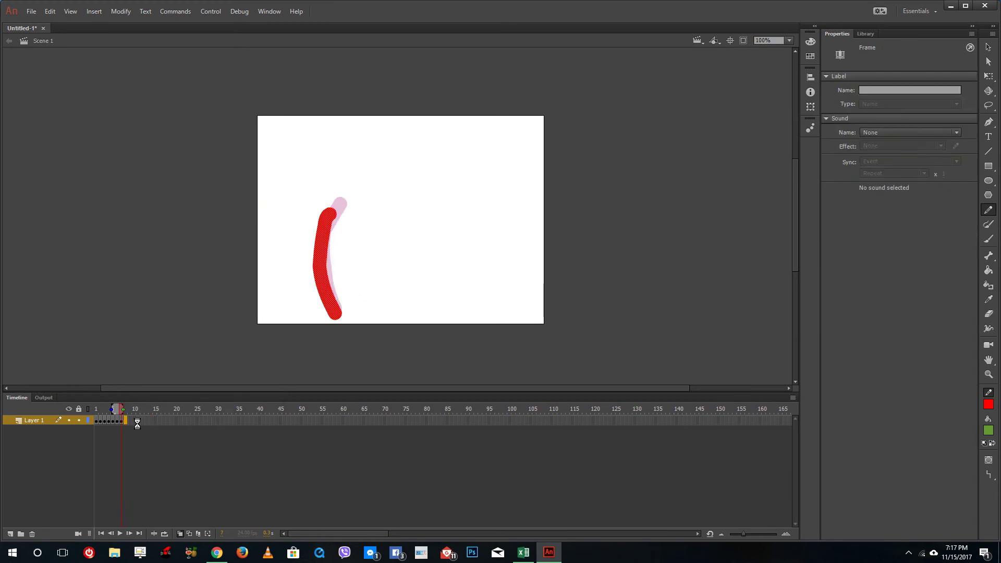
pyautogui.rightClick(126, 422)
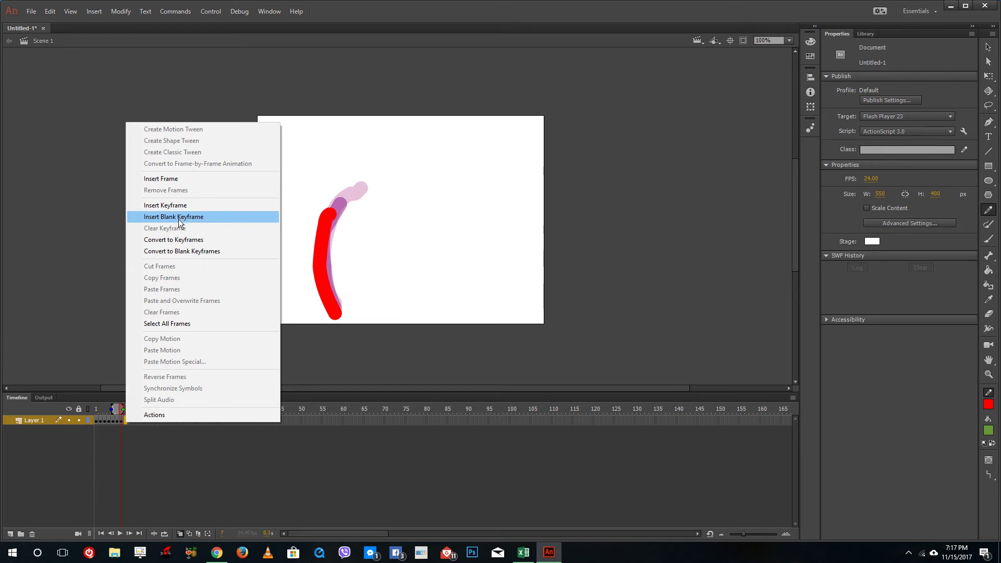
pyautogui.click(174, 217)
pyautogui.moveTo(338, 307); pyautogui.dragTo(326, 228)
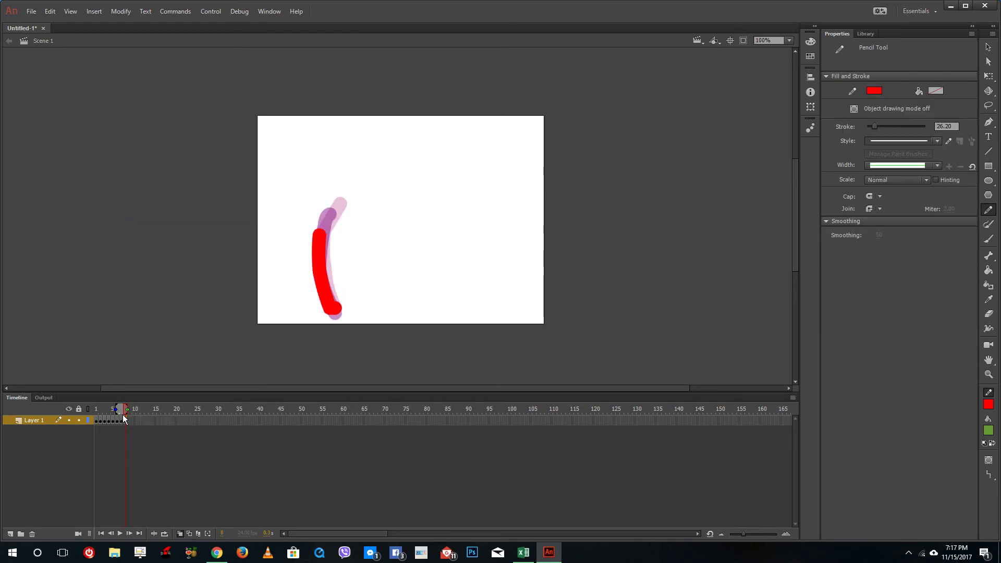
pyautogui.click(121, 534)
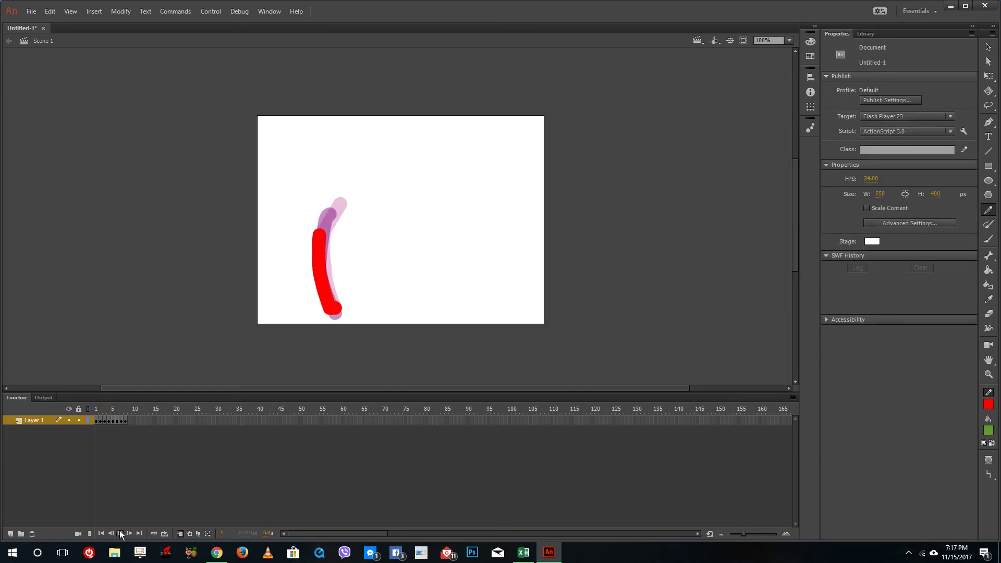
pyautogui.click(120, 534)
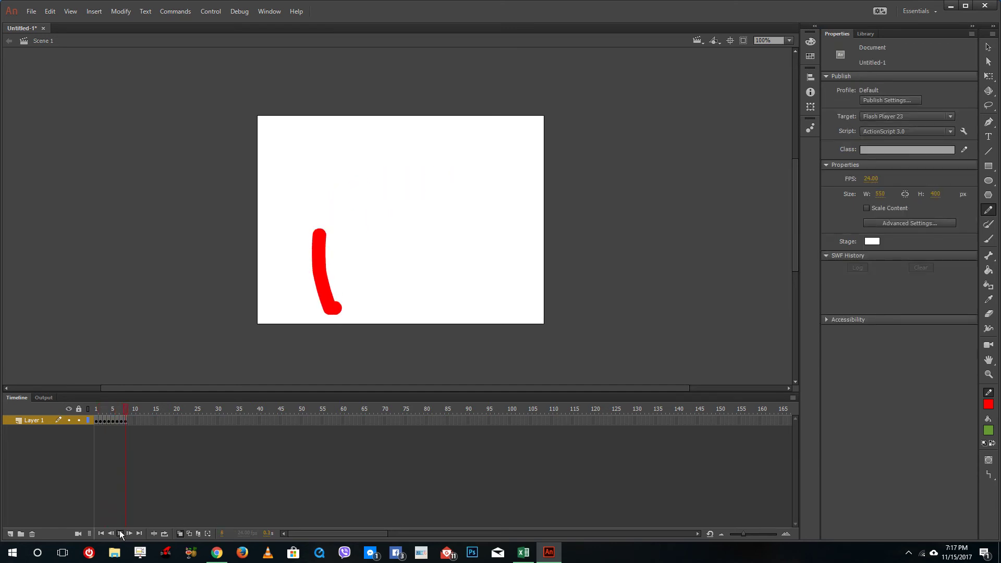
pyautogui.click(120, 534)
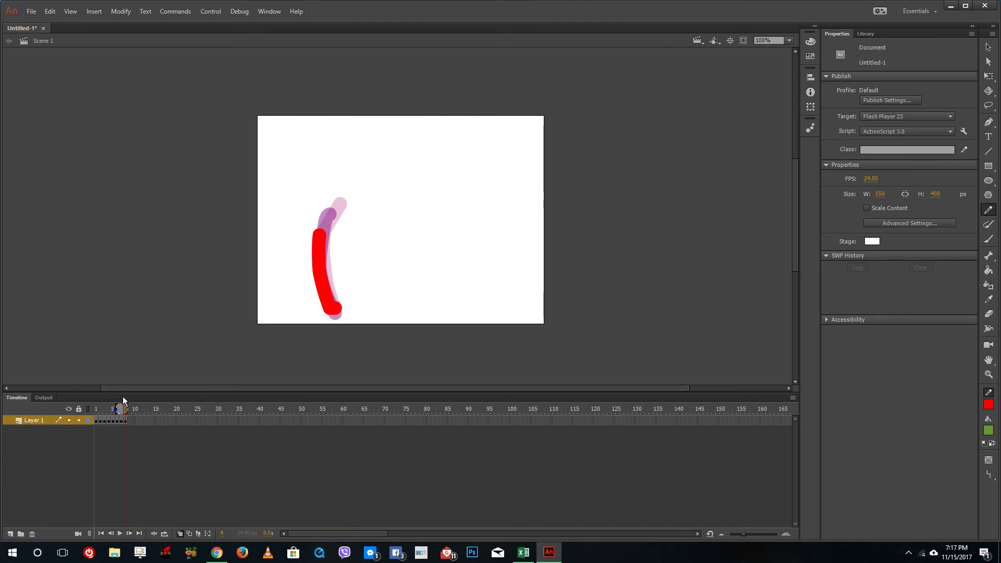
# Step: Drag the onion-skin start marker back to frame 1, then narrow it to fewer faded frames
pyautogui.moveTo(115, 411); pyautogui.dragTo(92, 415)
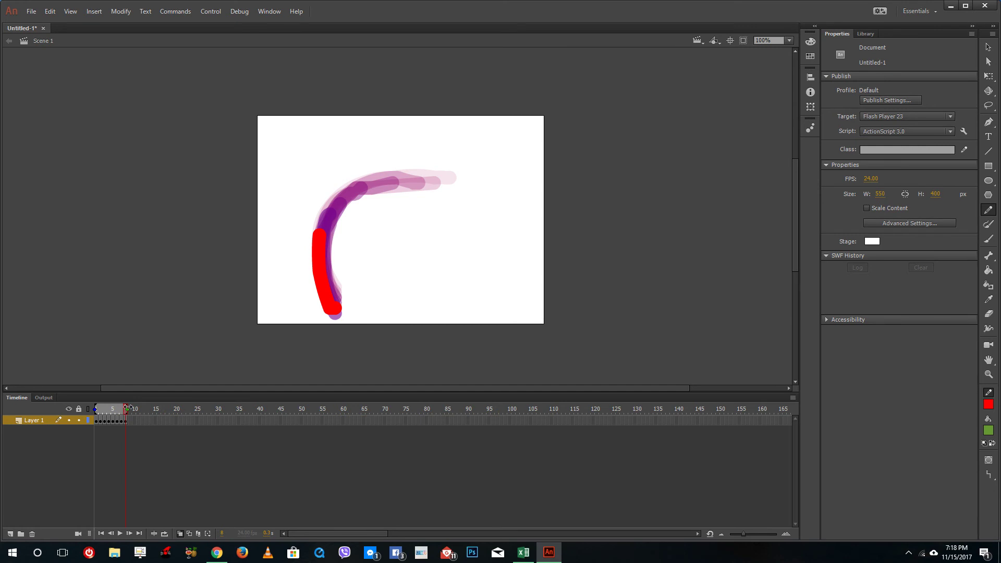
pyautogui.moveTo(97, 407)
pyautogui.mouseDown()
pyautogui.moveTo(114, 410)
pyautogui.moveTo(100, 416)
pyautogui.moveTo(126, 411)
pyautogui.moveTo(68, 412)
pyautogui.mouseUp()
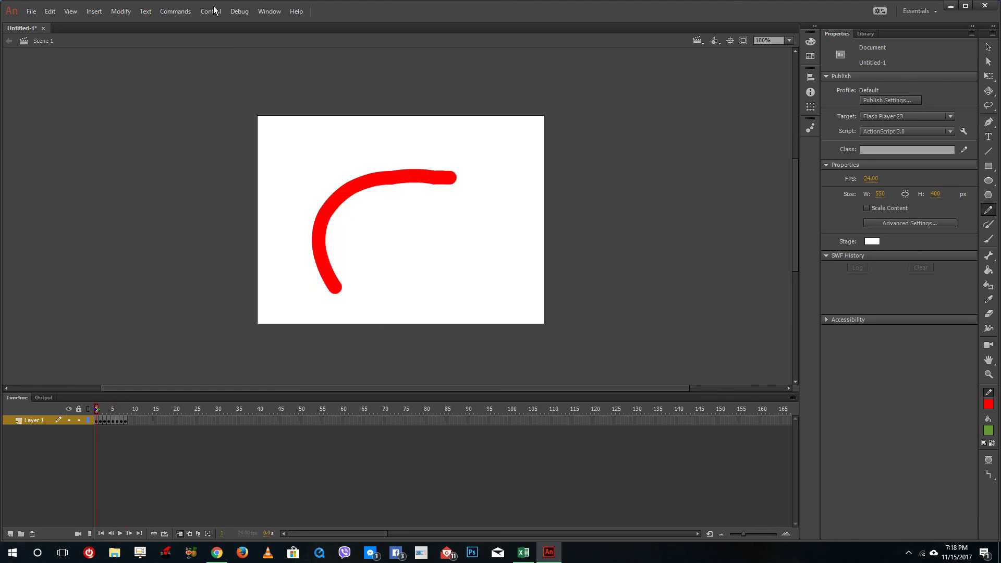
# Step: Run Control > Test Scene to preview the animation as Untitled-1_Scene 1.swf
pyautogui.click(242, 12)
pyautogui.moveTo(211, 12)
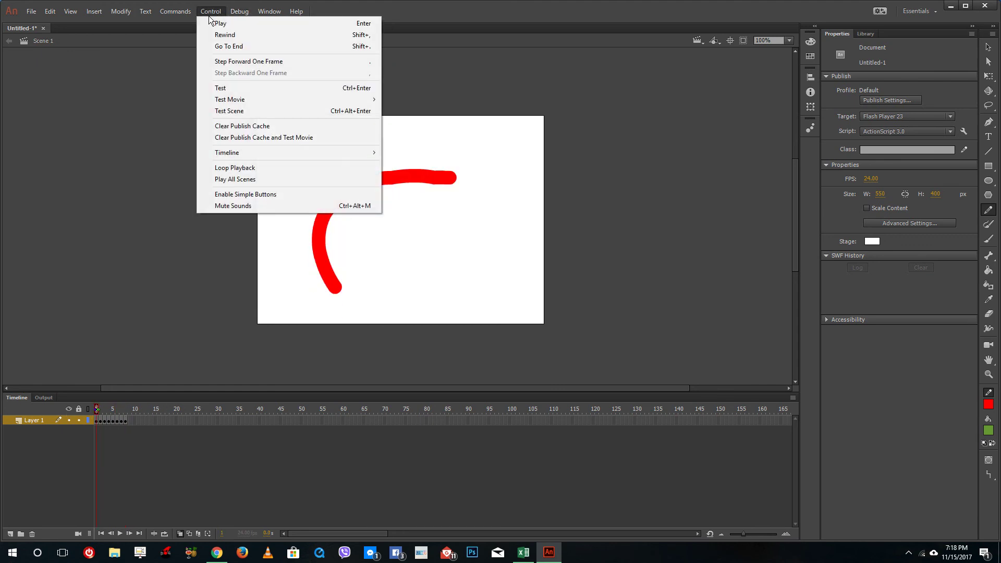
pyautogui.click(413, 246)
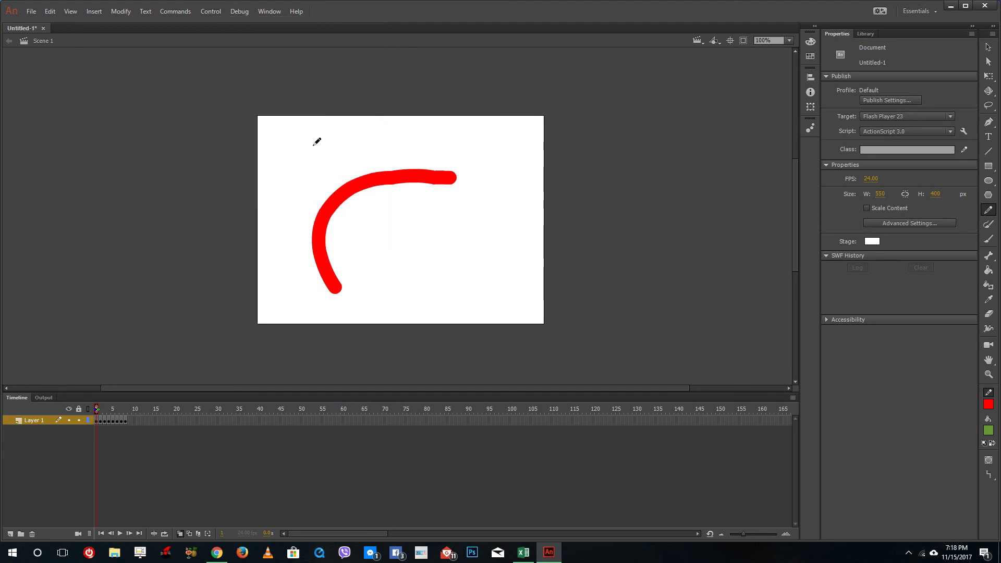
pyautogui.click(210, 11)
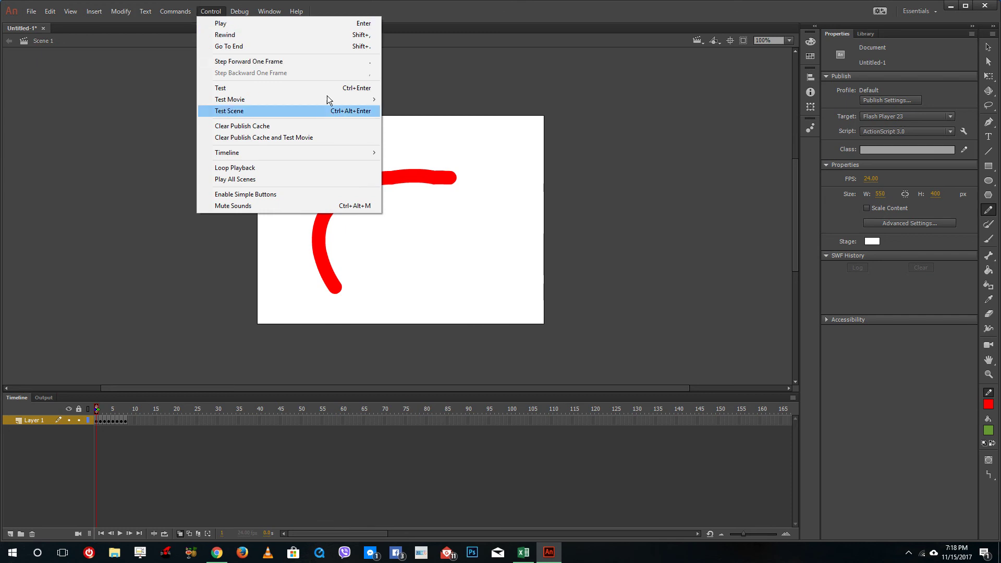
pyautogui.click(242, 111)
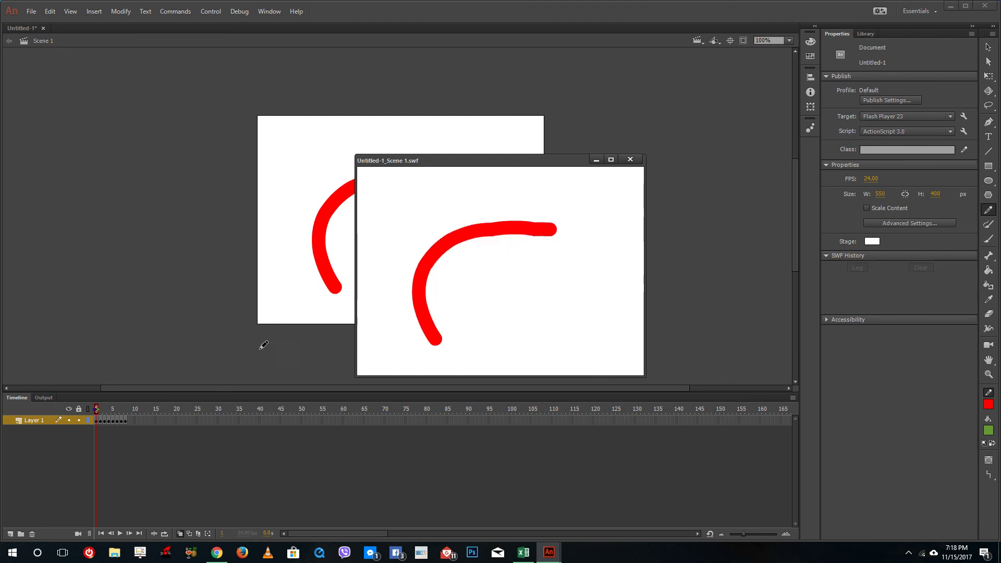
# Step: Move the Untitled-1_Scene 1.swf preview window to the right, then close it
pyautogui.moveTo(430, 157); pyautogui.dragTo(529, 154)
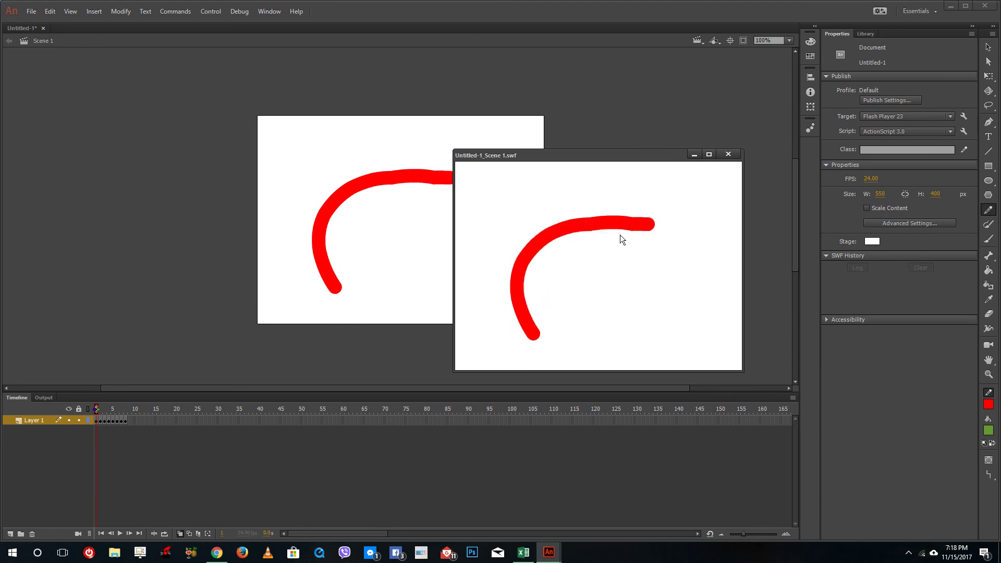
pyautogui.click(729, 155)
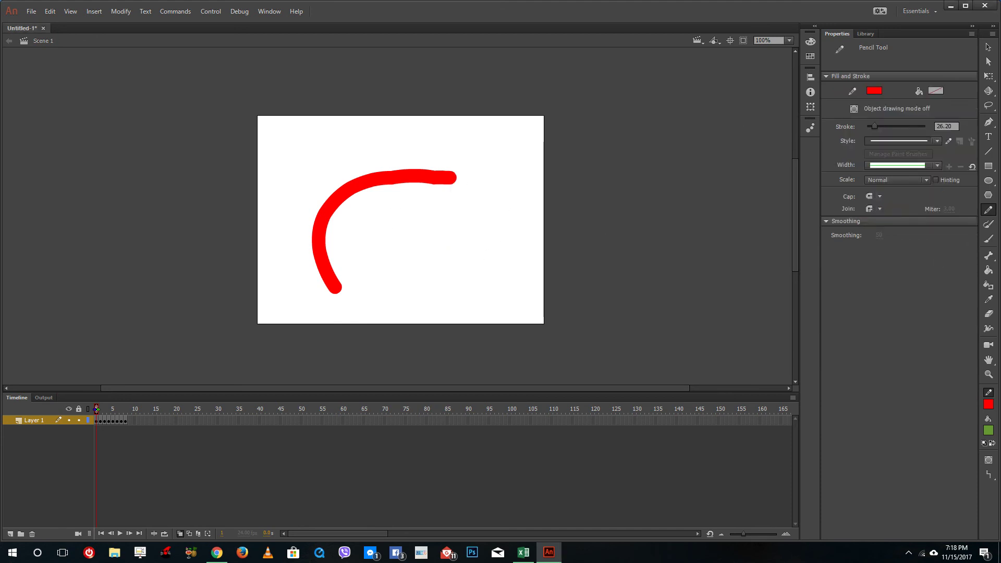